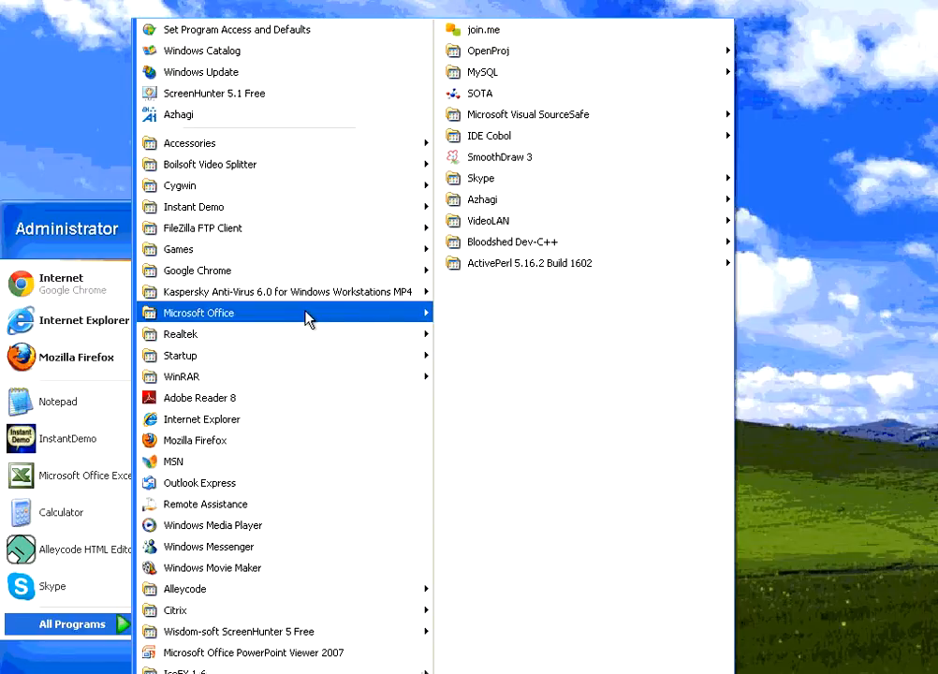
Launch Microsoft Word 2010 and dismiss the Office activation wizard without activating
{"action": "mouse_move", "coordinate": [393, 320]}
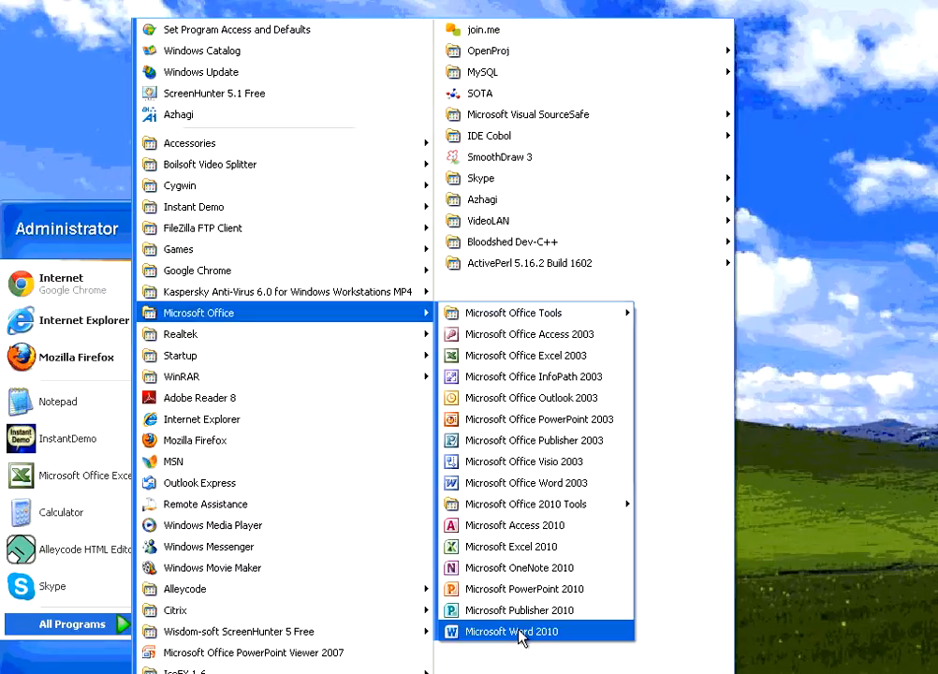
{"action": "left_click", "coordinate": [521, 632]}
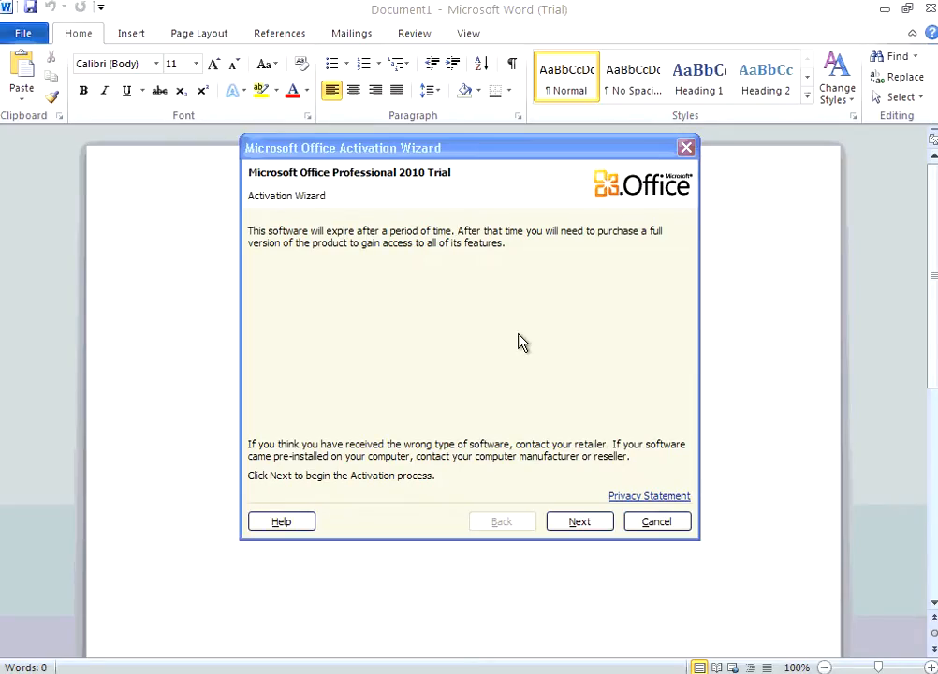
{"action": "left_click", "coordinate": [498, 160]}
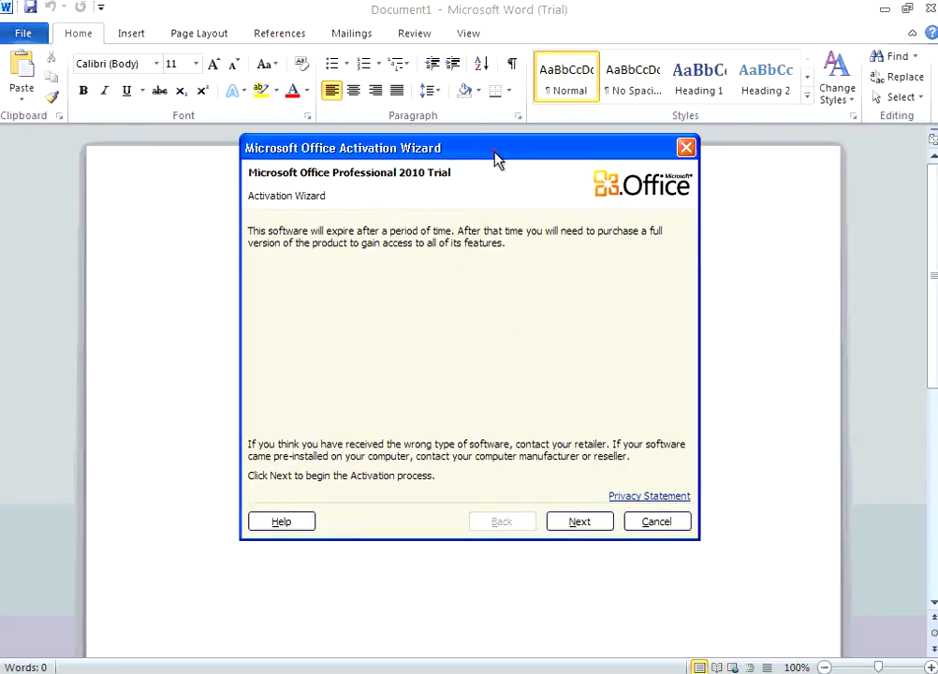
{"action": "left_click", "coordinate": [664, 523]}
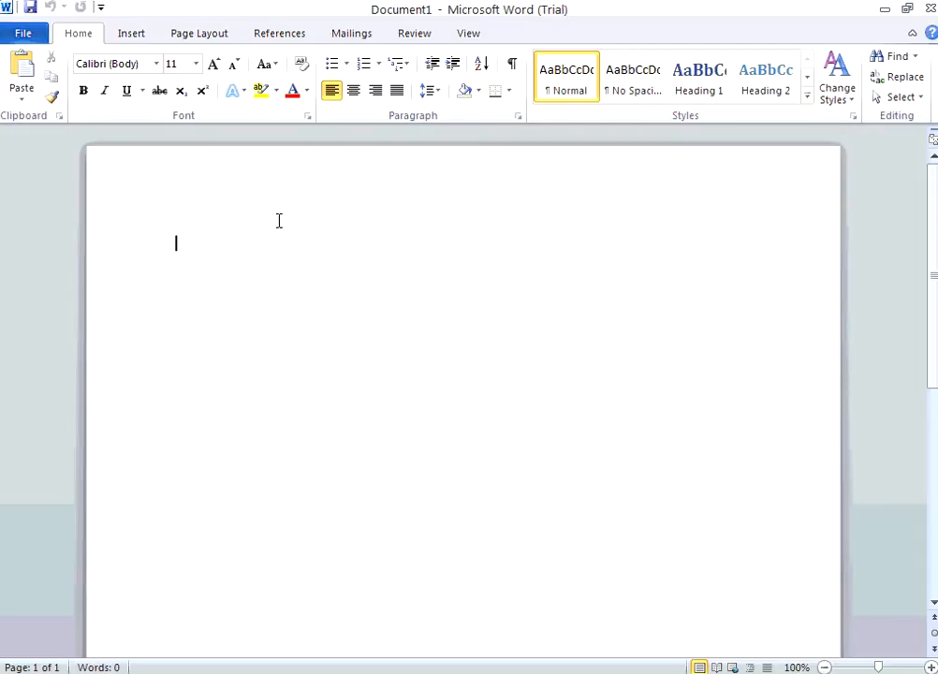
Enter "This is my first sentence." as the first paragraph of the blank document and start a new paragraph
{"action": "type", "text": "This is my"}
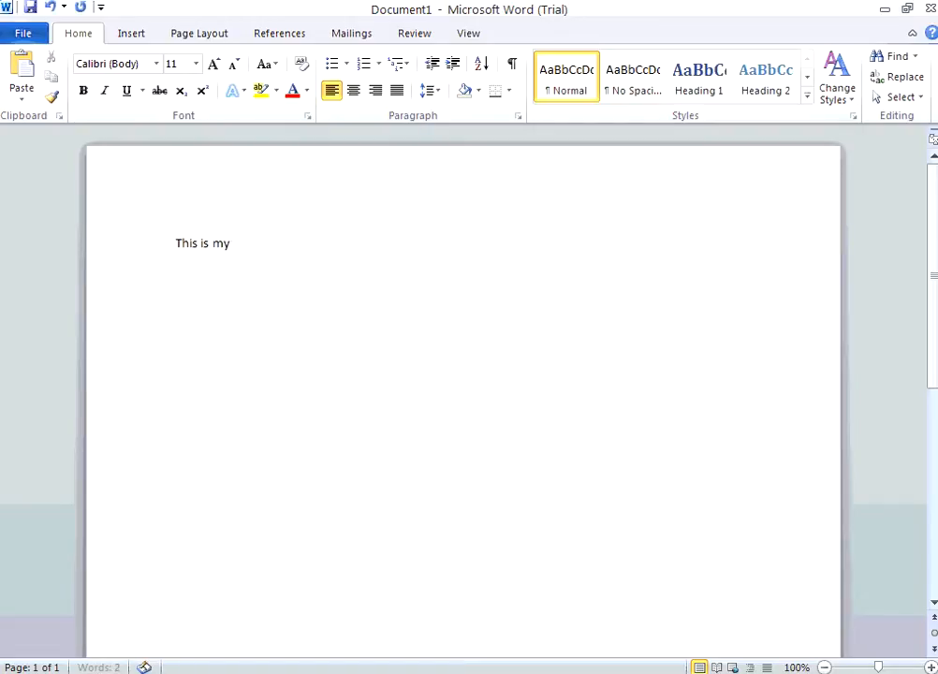
{"action": "type", "text": " first sentence."}
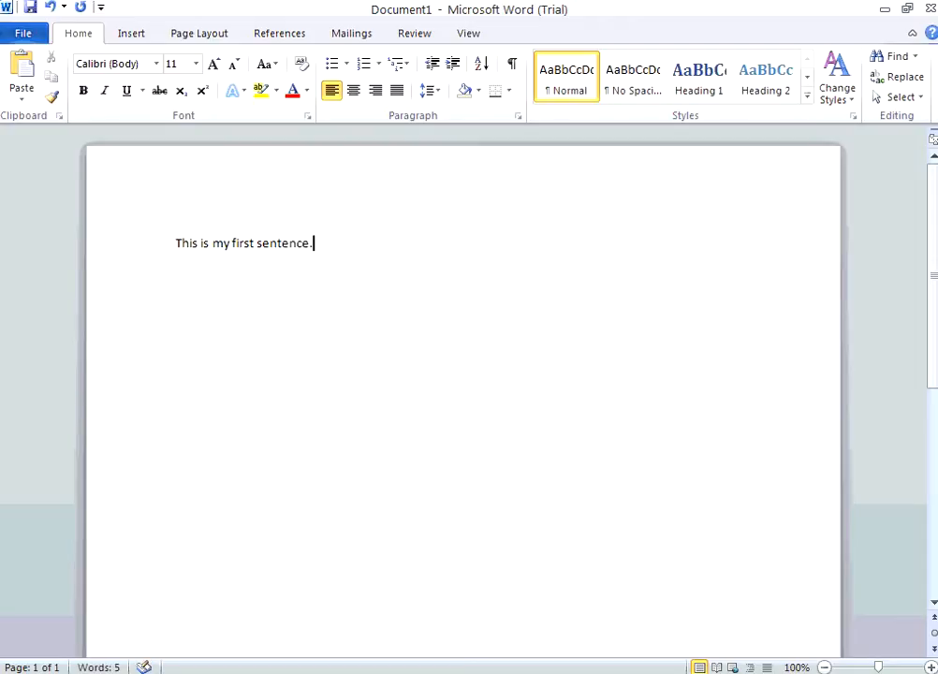
{"action": "key", "text": "Return"}
Write "This is next sentence." as the second paragraph, below the first sentence
{"action": "left_click", "coordinate": [930, 667]}
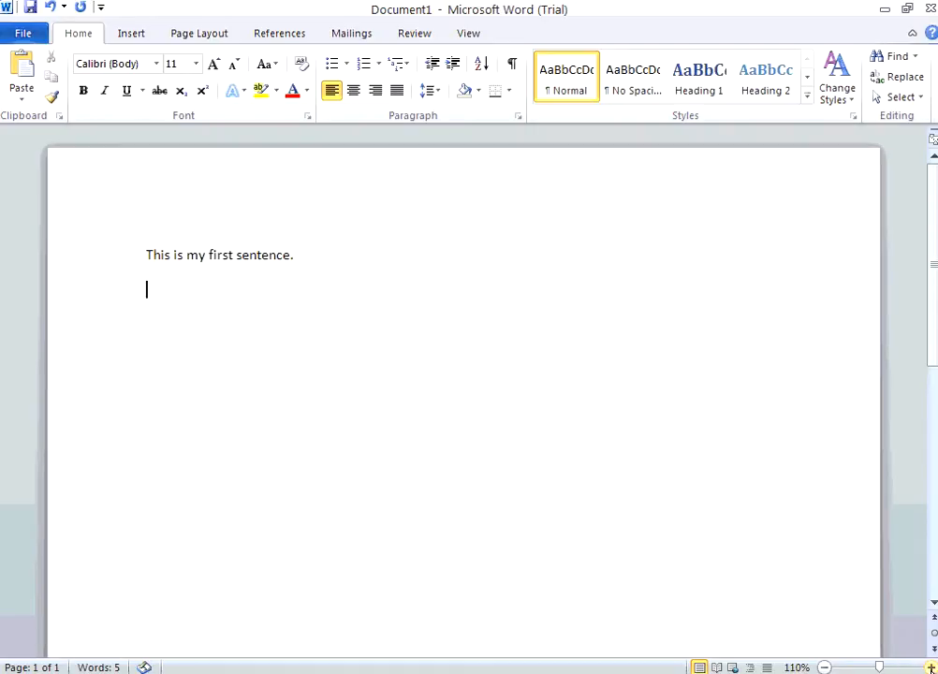
{"action": "left_click", "coordinate": [930, 666]}
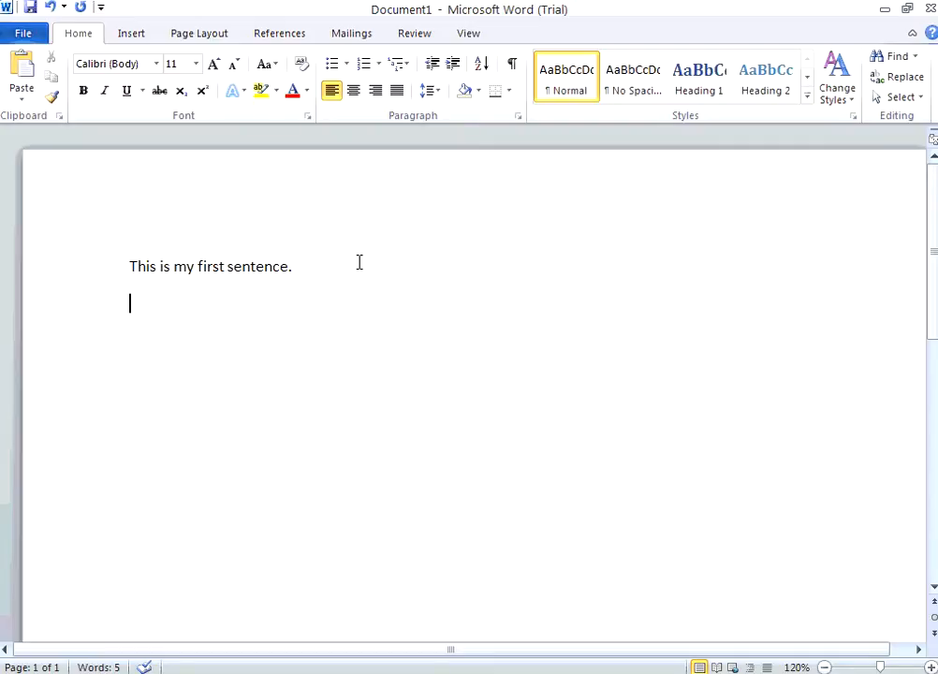
{"action": "left_click", "coordinate": [173, 268]}
{"action": "type", "text": "This is next sentence."}
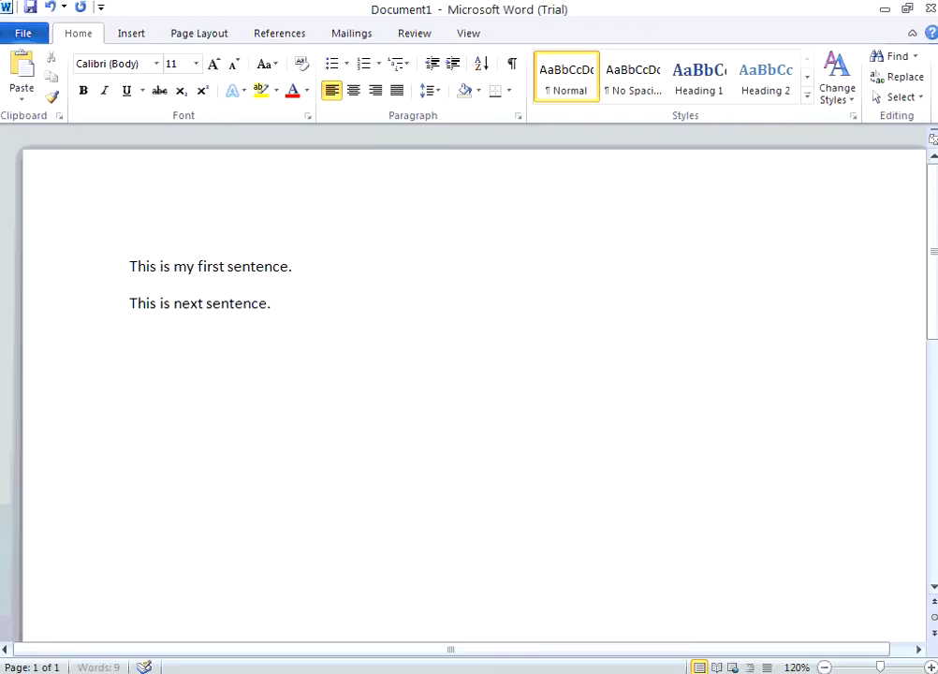
Add the paragraphs "Hello," and "How are you?" below the second sentence
{"action": "key", "text": "Return"}
{"action": "type", "text": "Hello,"}
{"action": "key", "text": "Return"}
{"action": "key", "text": "Return"}
{"action": "key", "text": "BackSpace"}
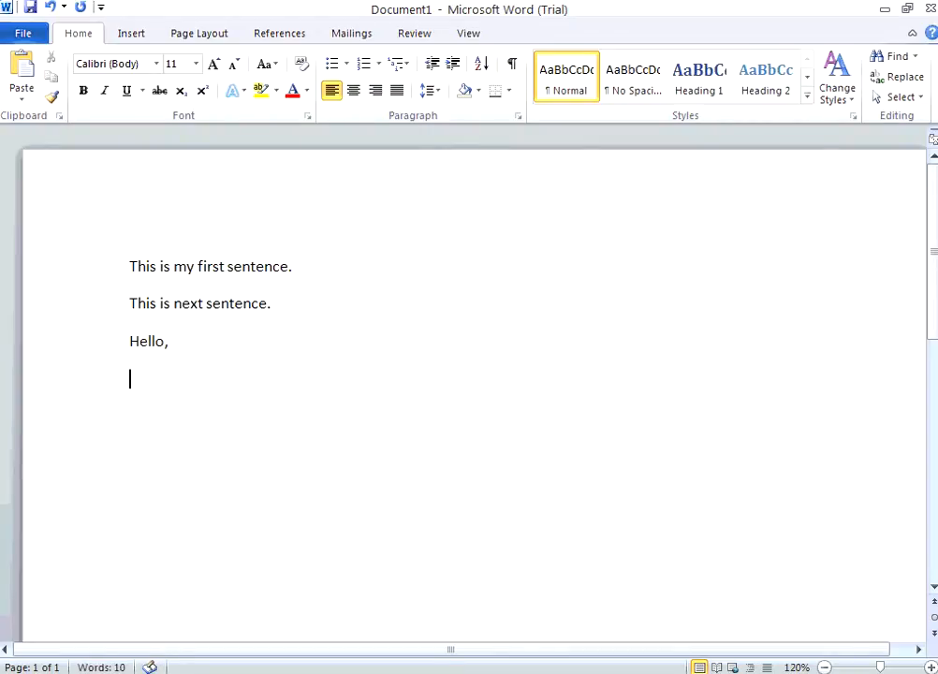
{"action": "type", "text": "How are you?"}
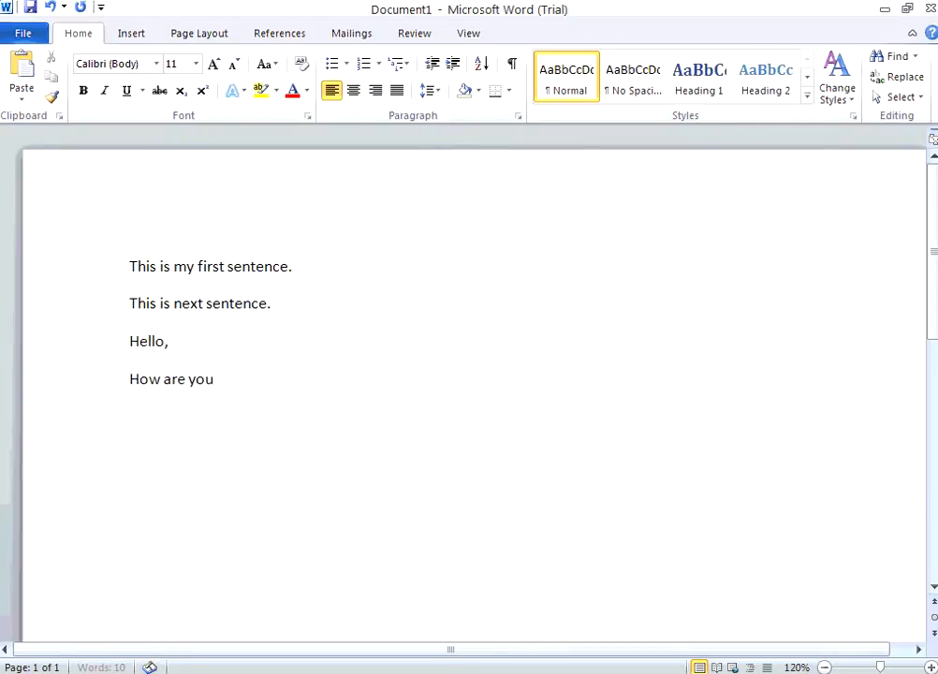
Format the whole first sentence in the Arial font at size 14
{"action": "left_click", "coordinate": [129, 267]}
{"action": "left_click", "coordinate": [302, 266], "text": "shift"}
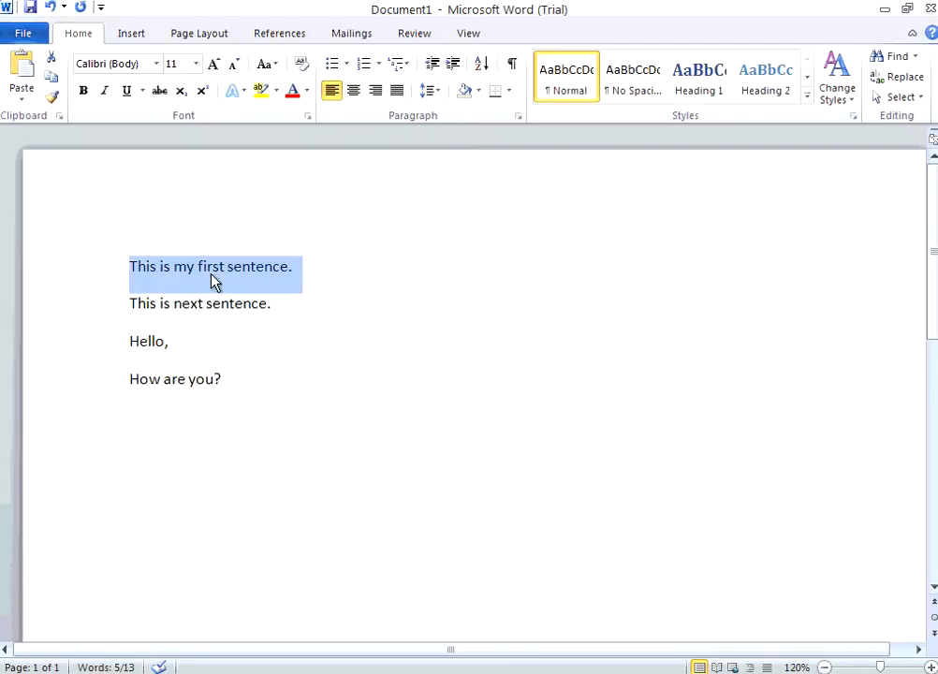
{"action": "left_click", "coordinate": [170, 267]}
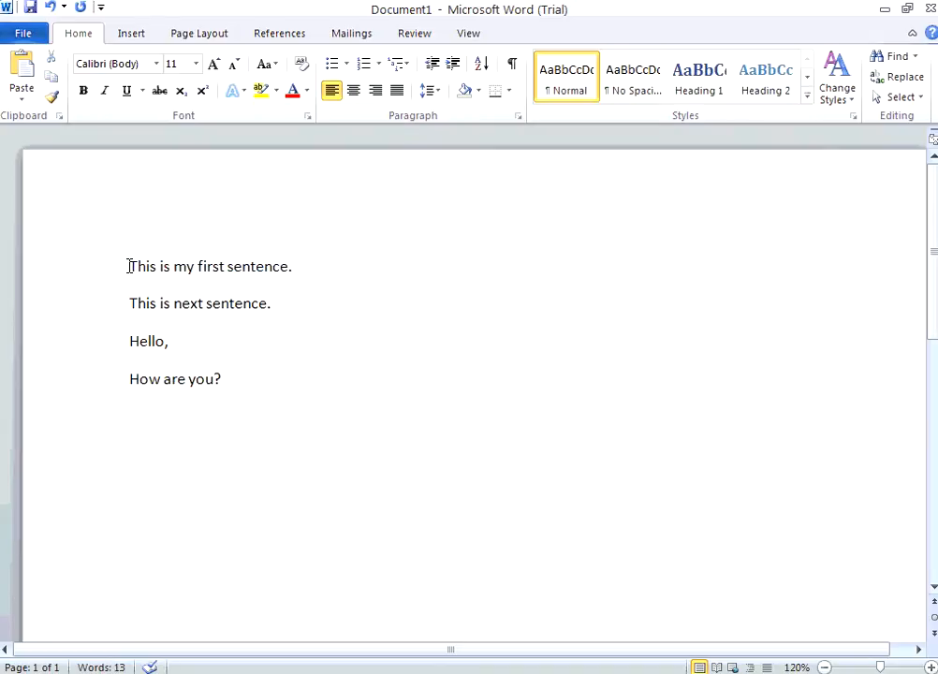
{"action": "left_click", "coordinate": [129, 267]}
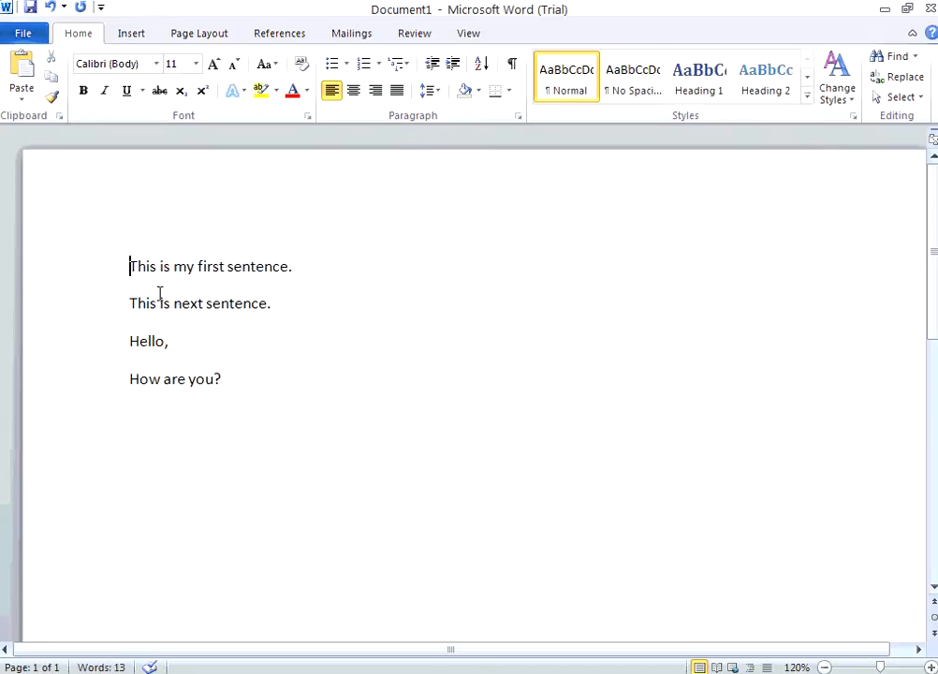
{"action": "left_click", "coordinate": [296, 265], "text": "shift"}
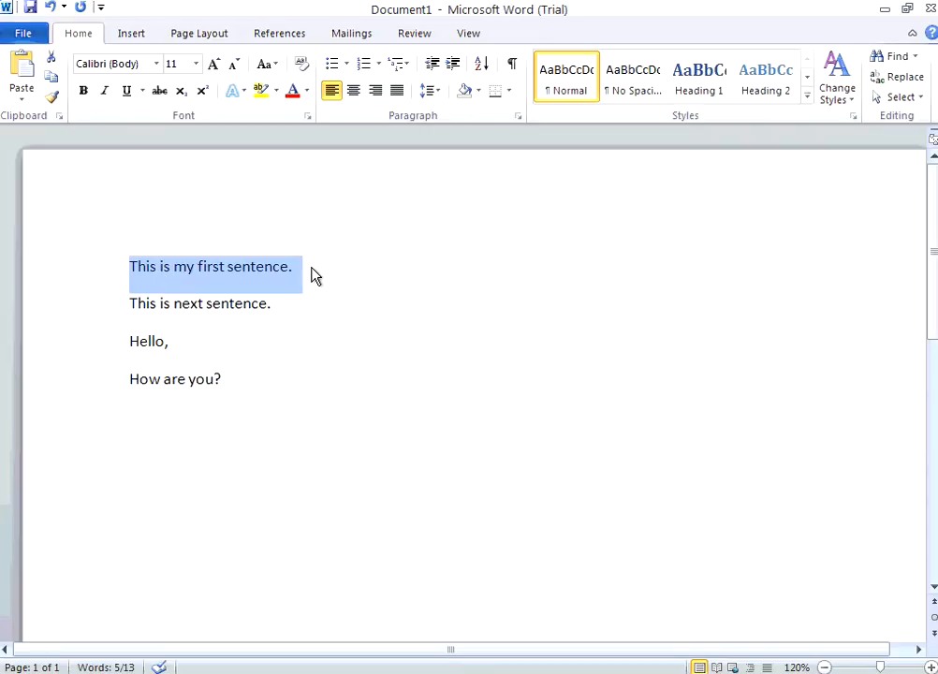
{"action": "left_click", "coordinate": [158, 65]}
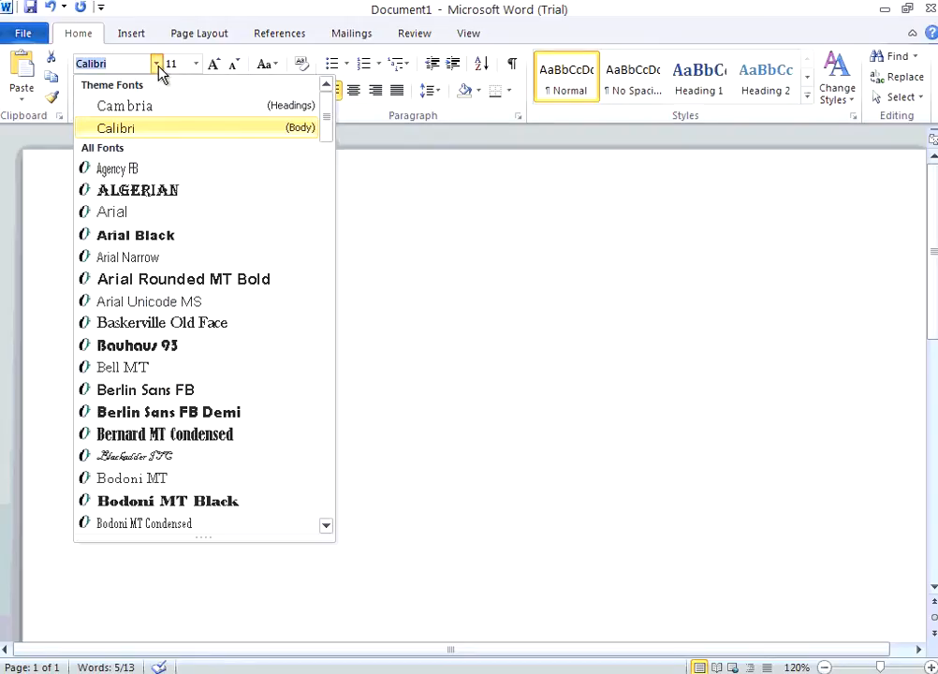
{"action": "left_click", "coordinate": [139, 218]}
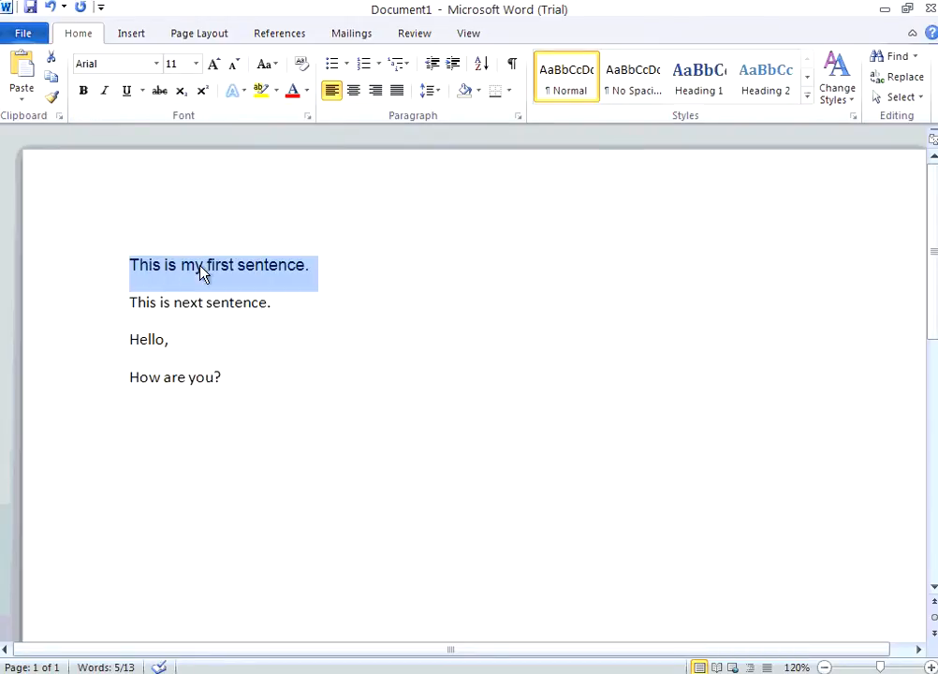
{"action": "left_click", "coordinate": [196, 65]}
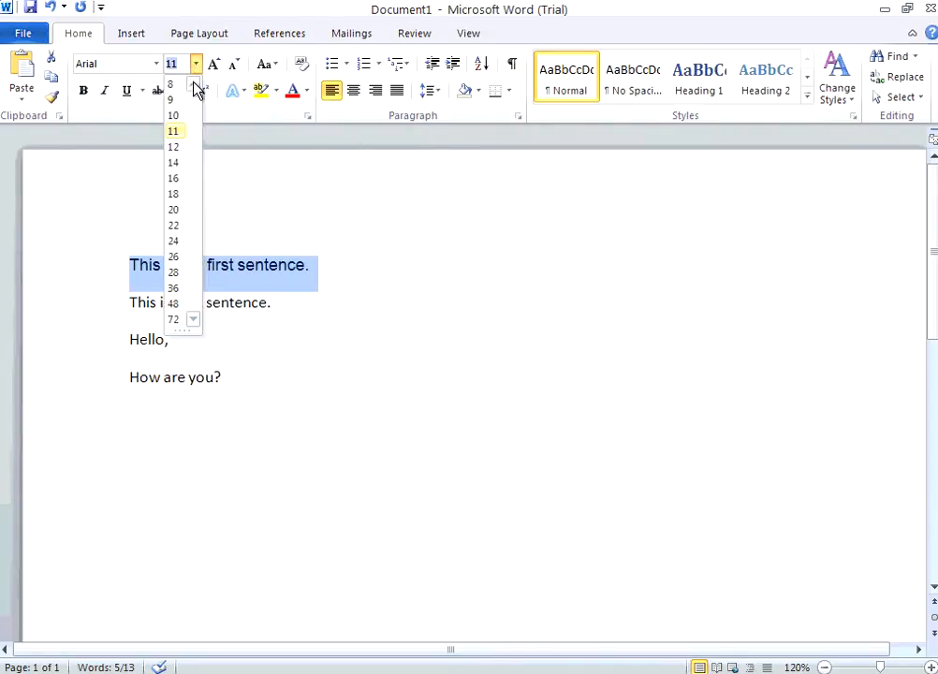
{"action": "left_click", "coordinate": [176, 165]}
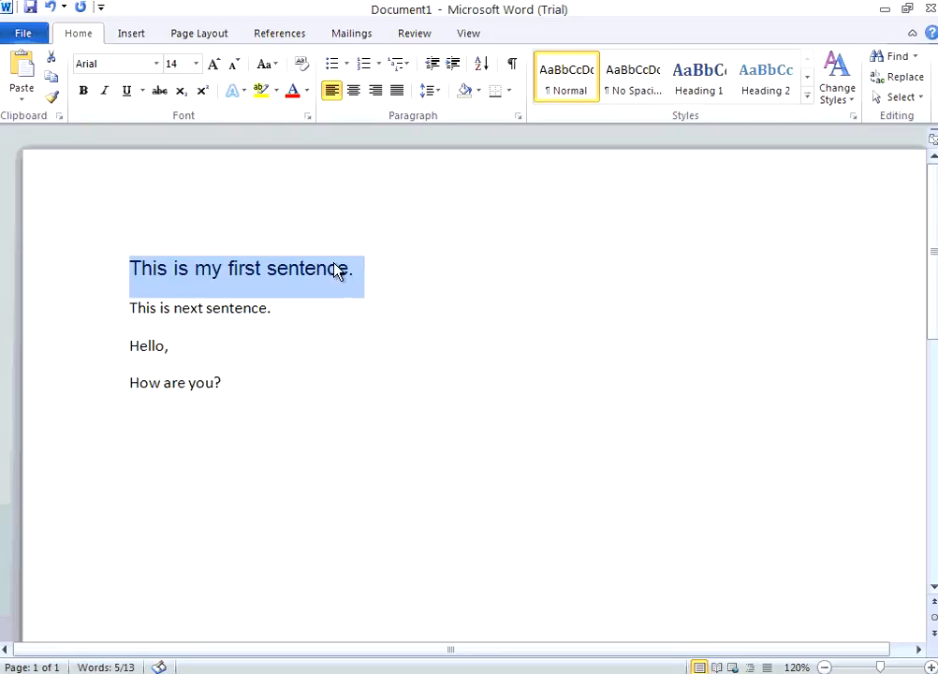
Enlarge the word "sentence" in the second paragraph to font size 16
{"action": "left_click", "coordinate": [206, 307]}
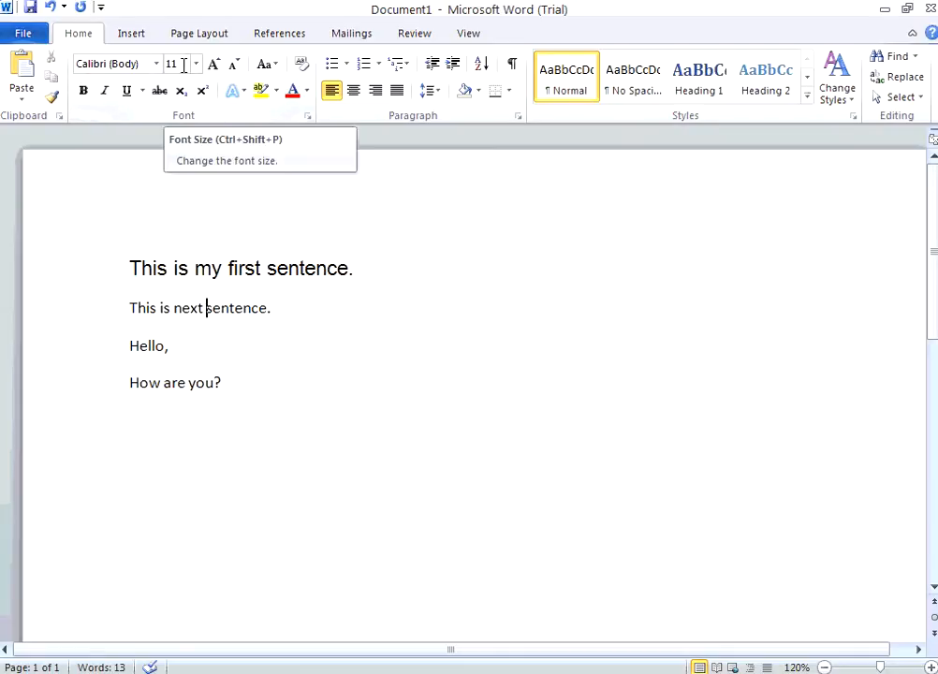
{"action": "left_click", "coordinate": [181, 308]}
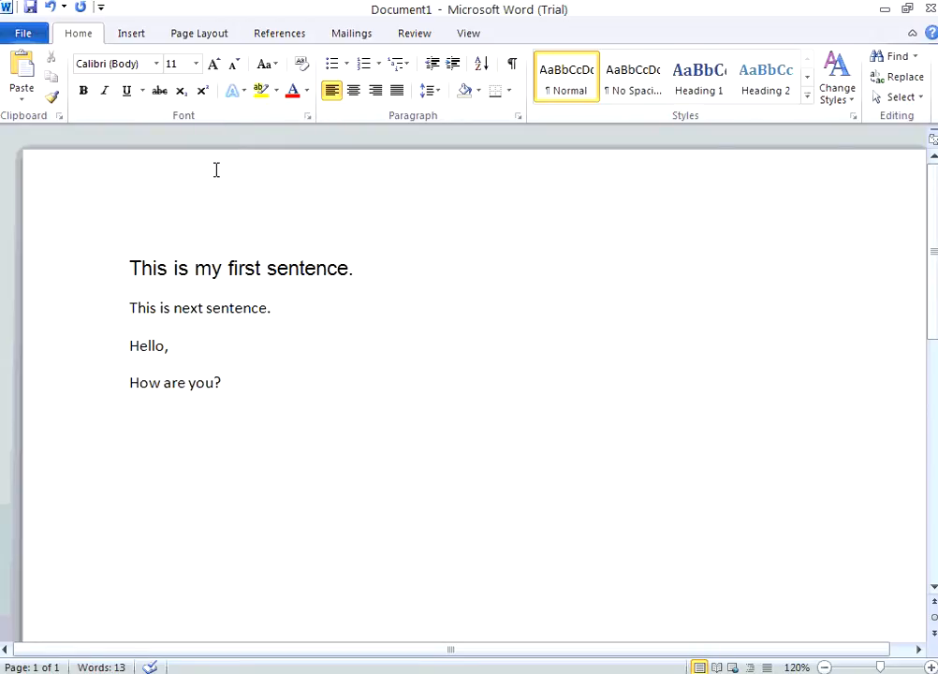
{"action": "left_click", "coordinate": [214, 65]}
{"action": "left_click", "coordinate": [214, 64]}
{"action": "left_click", "coordinate": [215, 64]}
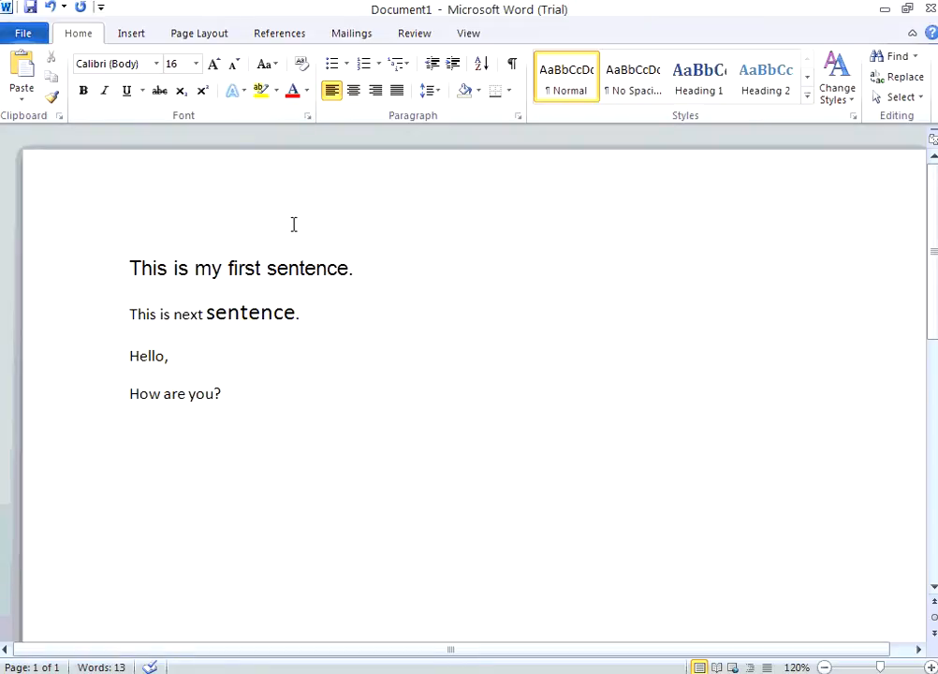
Select the single word "Hello", and after it the word "are" in the last paragraph
{"action": "double_click", "coordinate": [140, 356]}
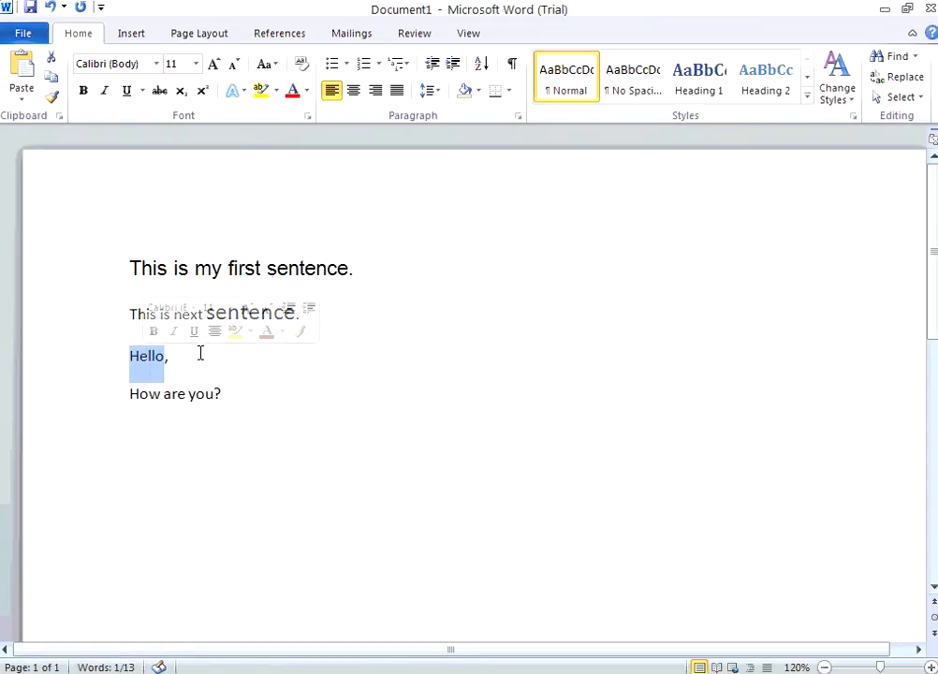
{"action": "left_click", "coordinate": [223, 357]}
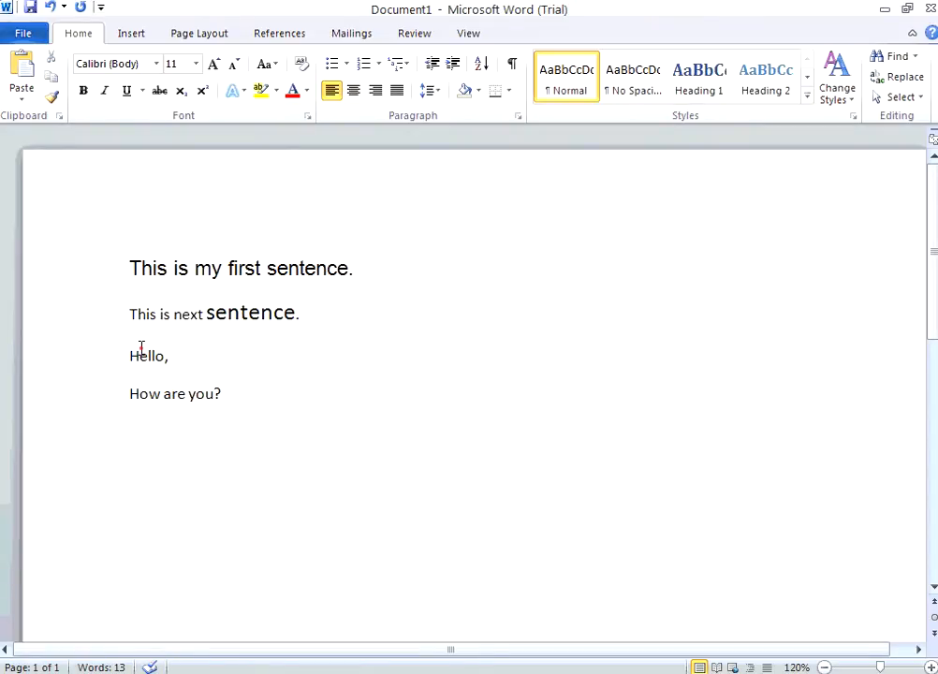
{"action": "double_click", "coordinate": [143, 355]}
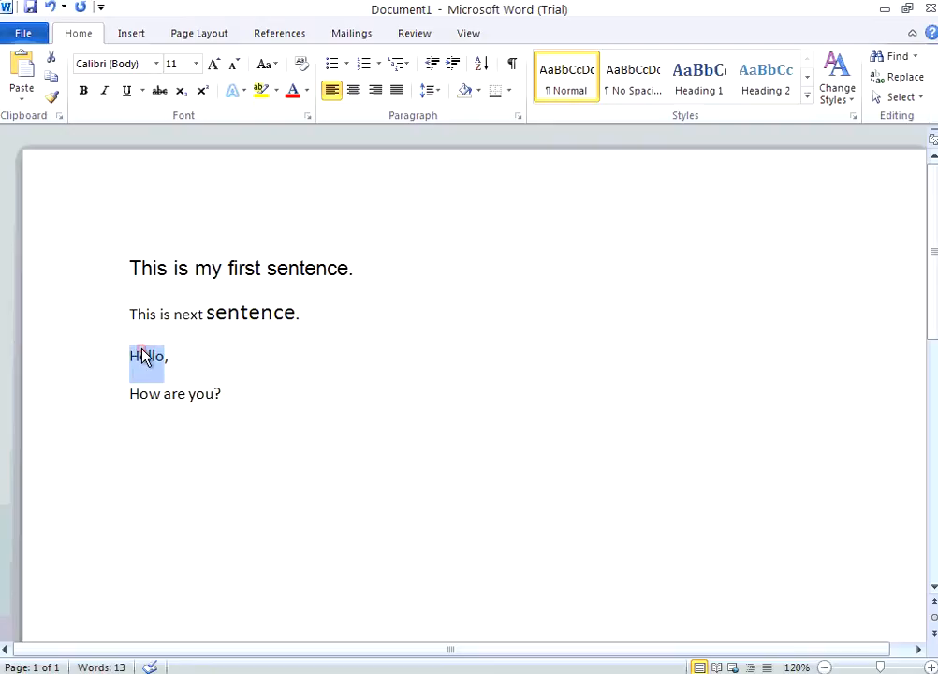
{"action": "left_click", "coordinate": [172, 393]}
{"action": "double_click", "coordinate": [171, 393]}
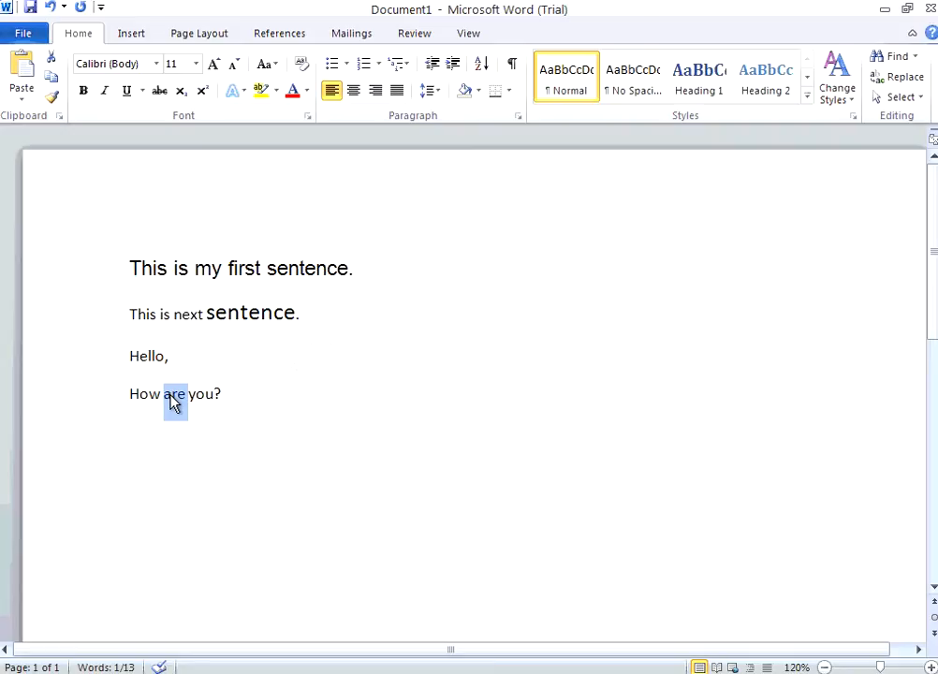
Change the font color of the whole "How are you?" paragraph to the dark teal theme color
{"action": "triple_click", "coordinate": [171, 397]}
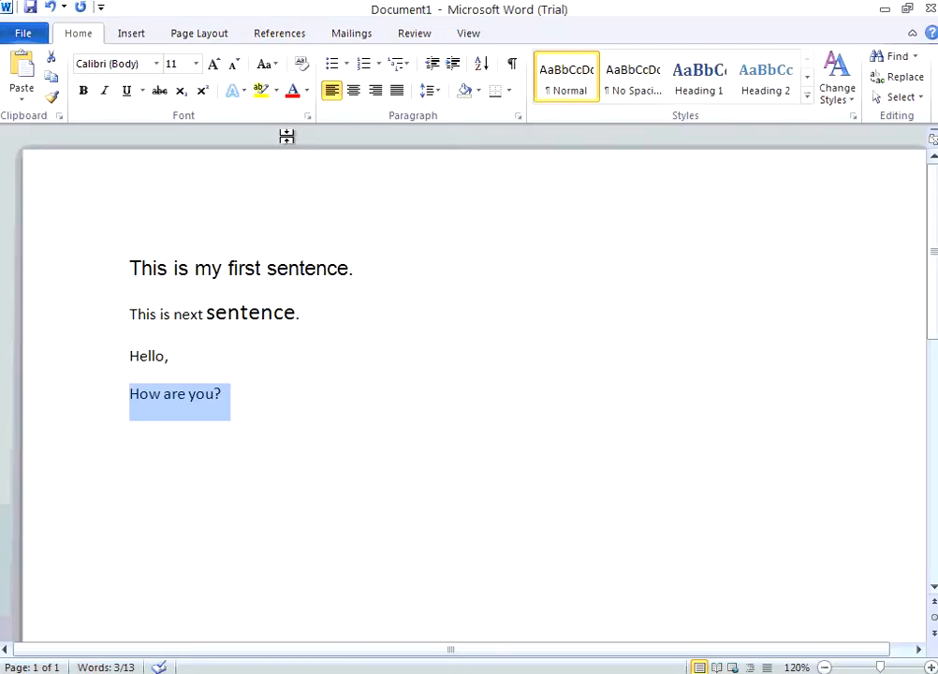
{"action": "left_click", "coordinate": [307, 91]}
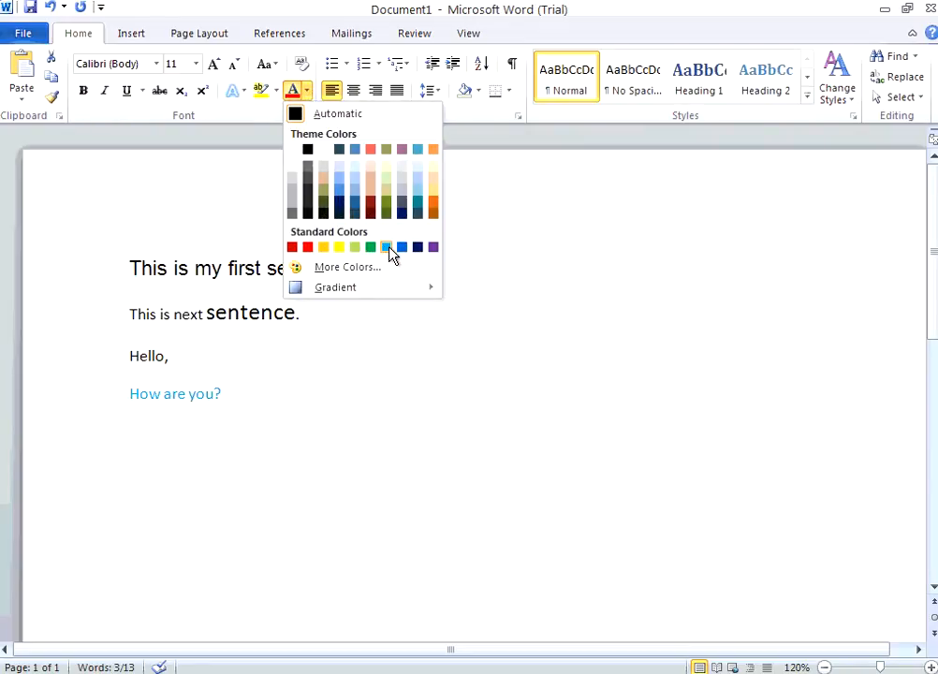
{"action": "left_click", "coordinate": [418, 203]}
{"action": "left_click", "coordinate": [248, 390]}
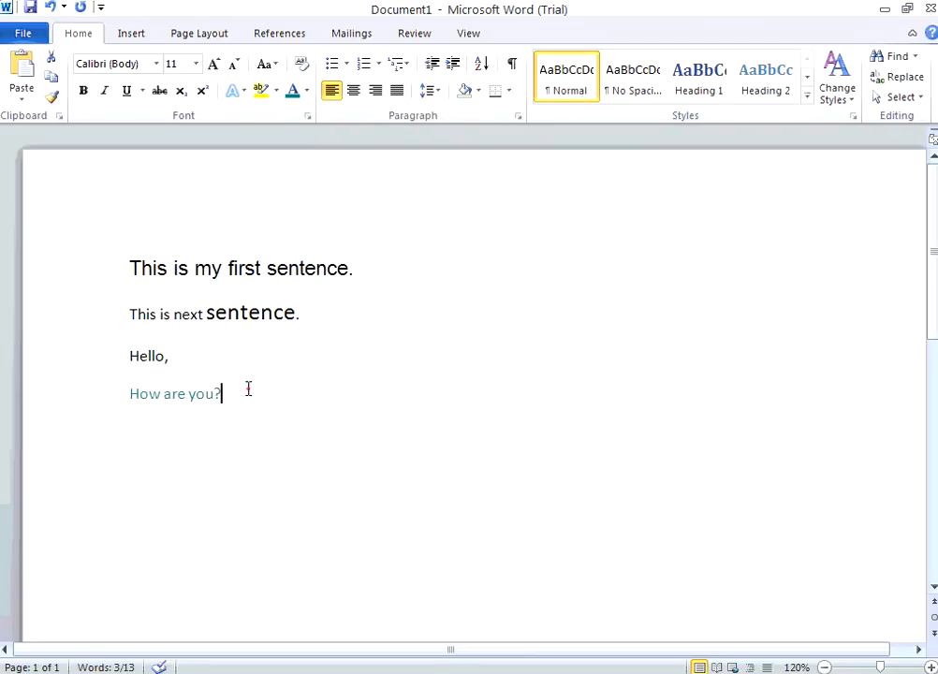
Change the font color of the whole "How are you?" paragraph to standard red
{"action": "triple_click", "coordinate": [174, 394]}
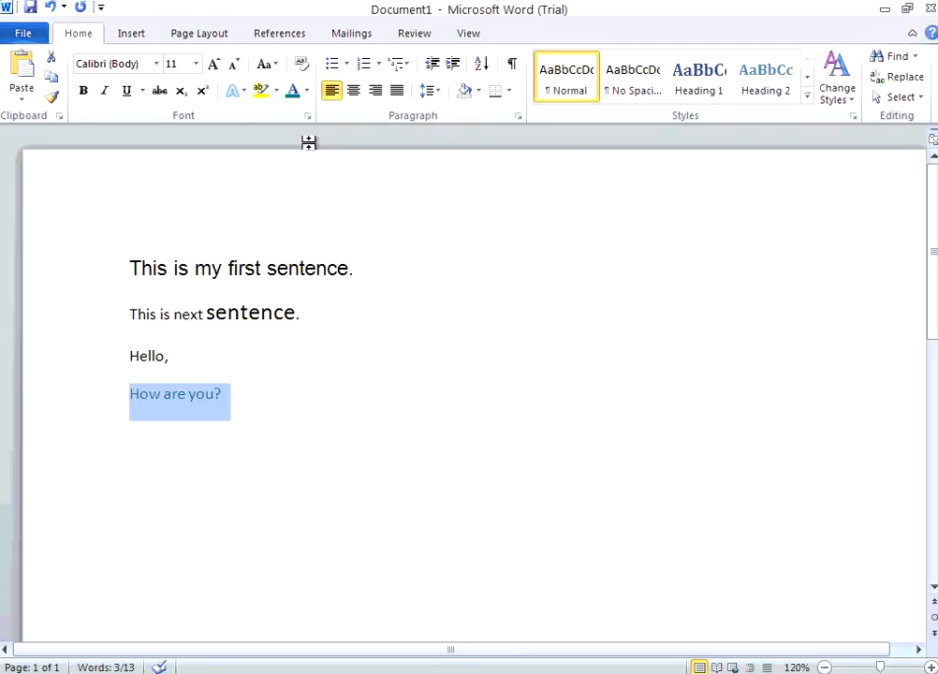
{"action": "left_click", "coordinate": [308, 92]}
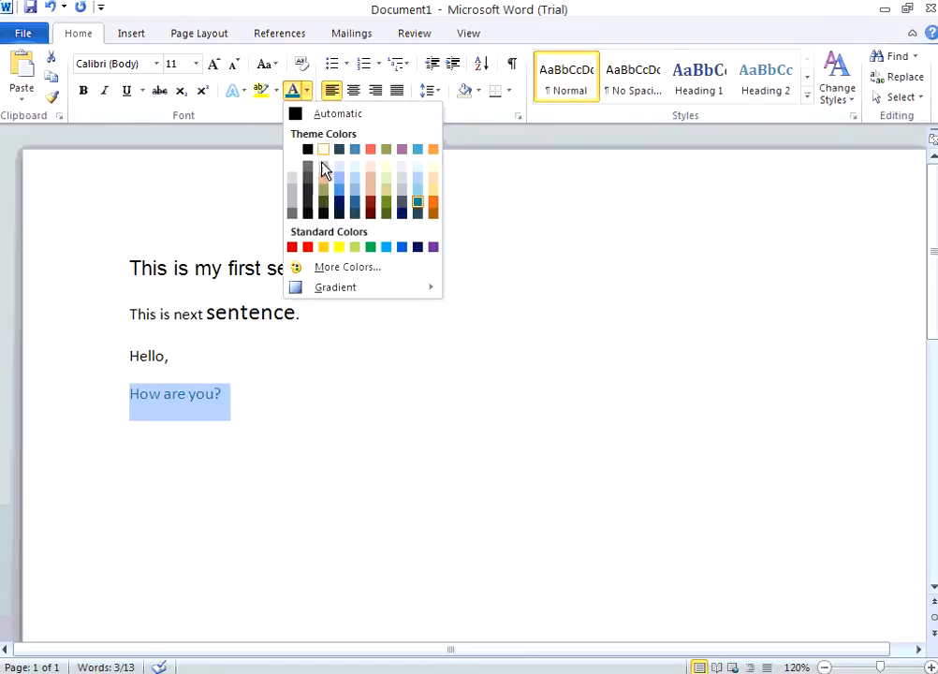
{"action": "left_click", "coordinate": [308, 247]}
{"action": "left_click", "coordinate": [322, 372]}
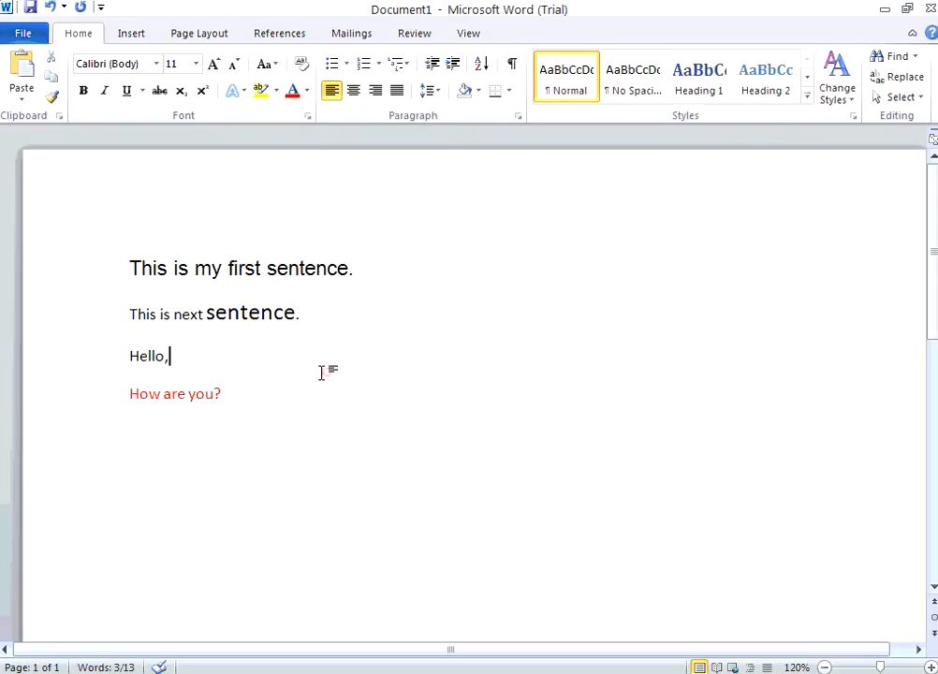
Select the word "are" in the red paragraph, then "Hello", and place the cursor inside "Hello"
{"action": "double_click", "coordinate": [176, 394]}
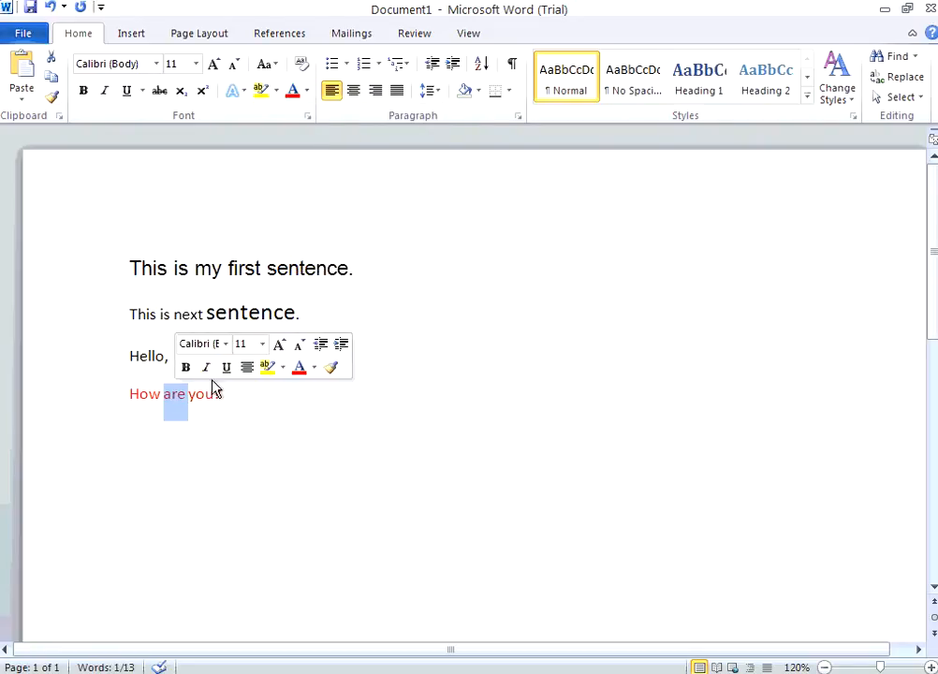
{"action": "double_click", "coordinate": [148, 359]}
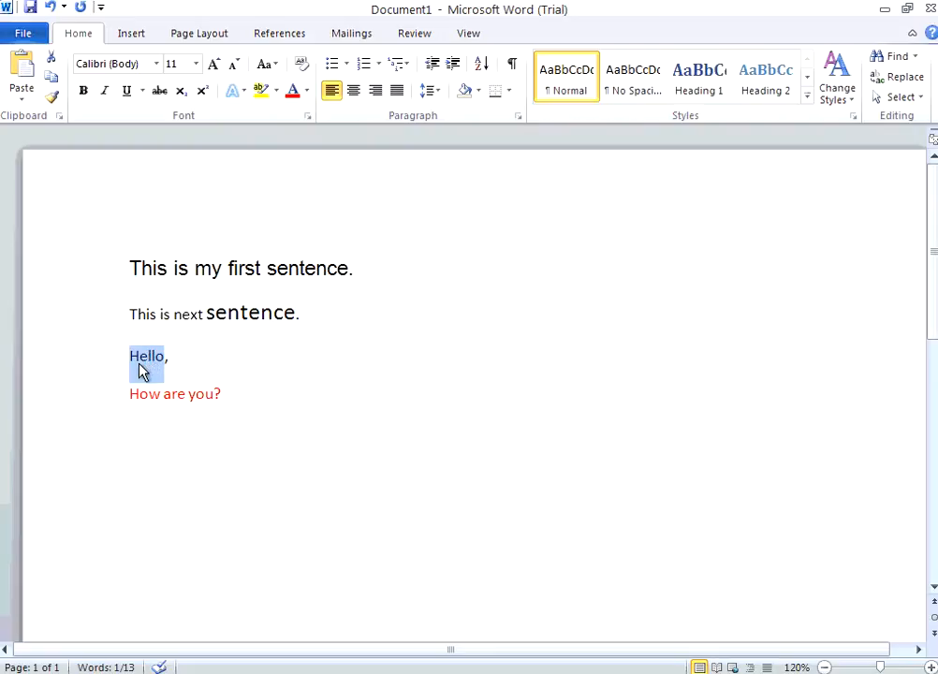
{"action": "left_click", "coordinate": [151, 358]}
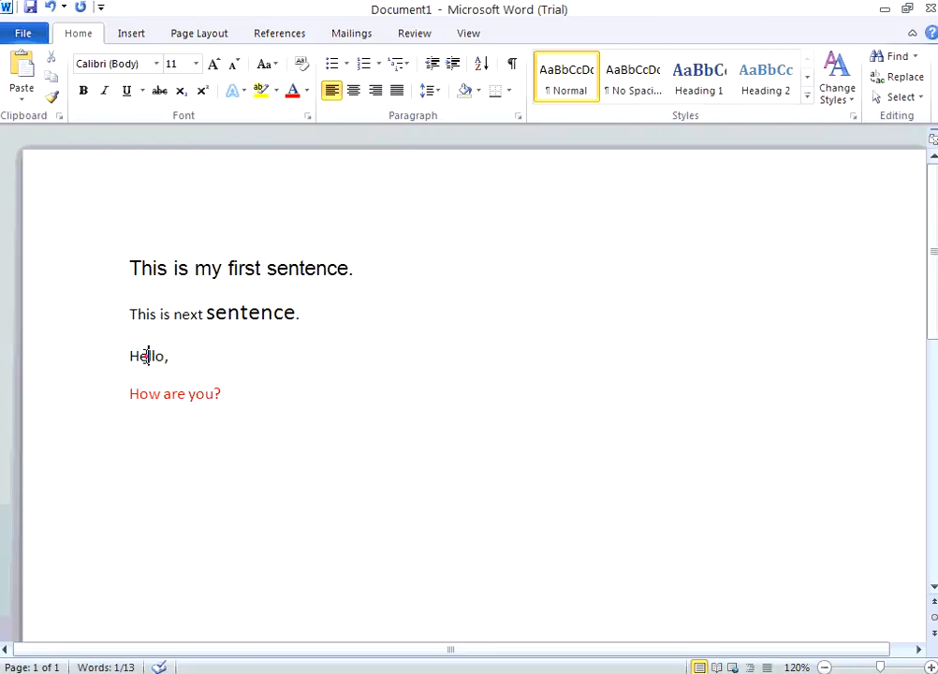
Highlight the word "Hello" in turquoise and place the cursor at the end of that line
{"action": "double_click", "coordinate": [150, 357]}
{"action": "left_click", "coordinate": [277, 92]}
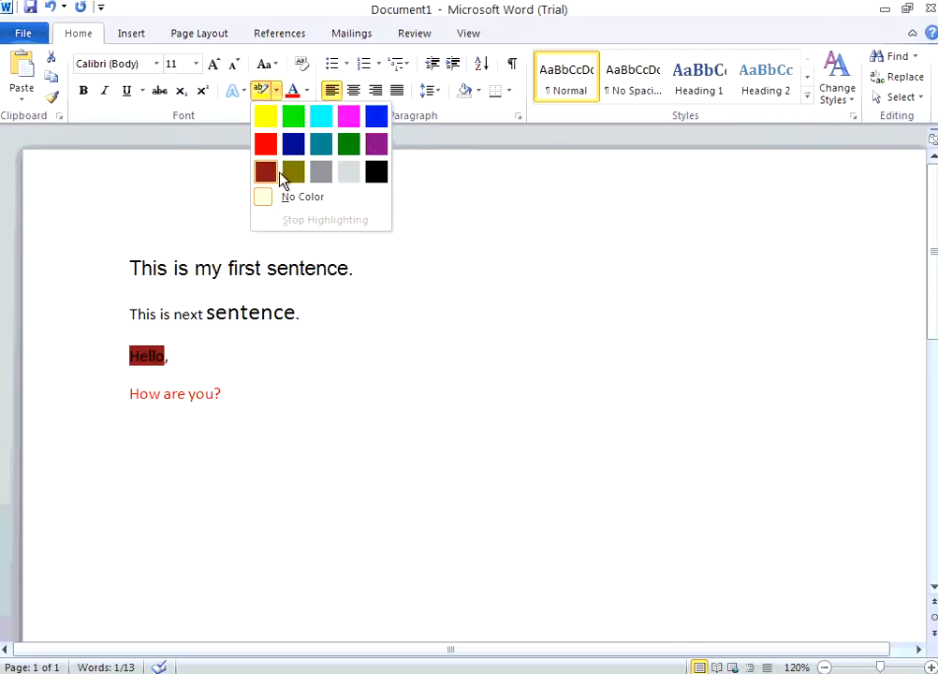
{"action": "left_click", "coordinate": [324, 125]}
{"action": "key", "text": "End"}
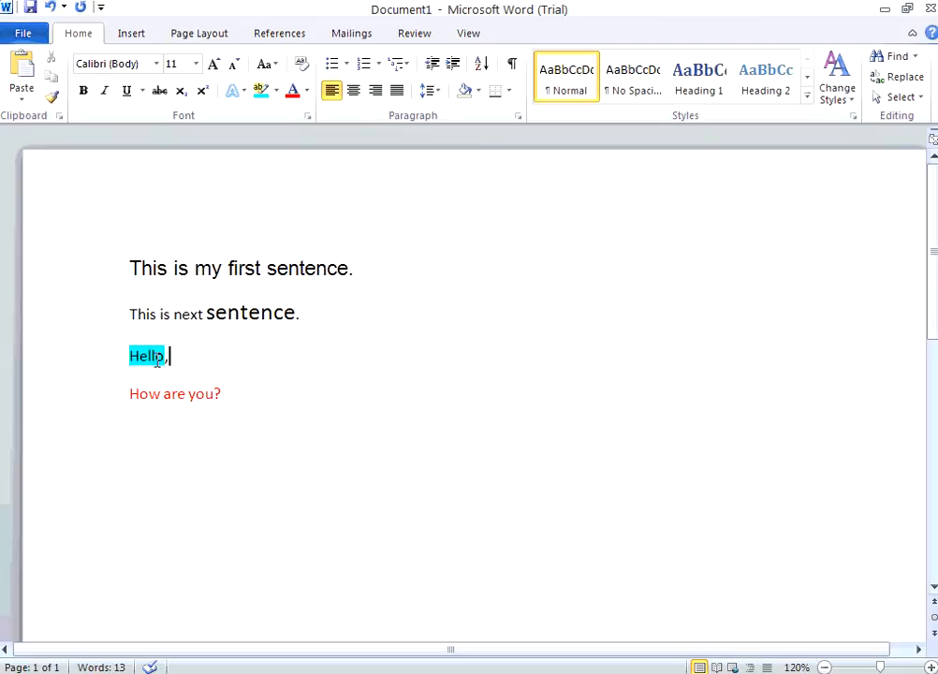
Save the document in My Documents as mydoc1.docx, replacing only the suggested name in front of the .docx extension
{"action": "left_click", "coordinate": [29, 11]}
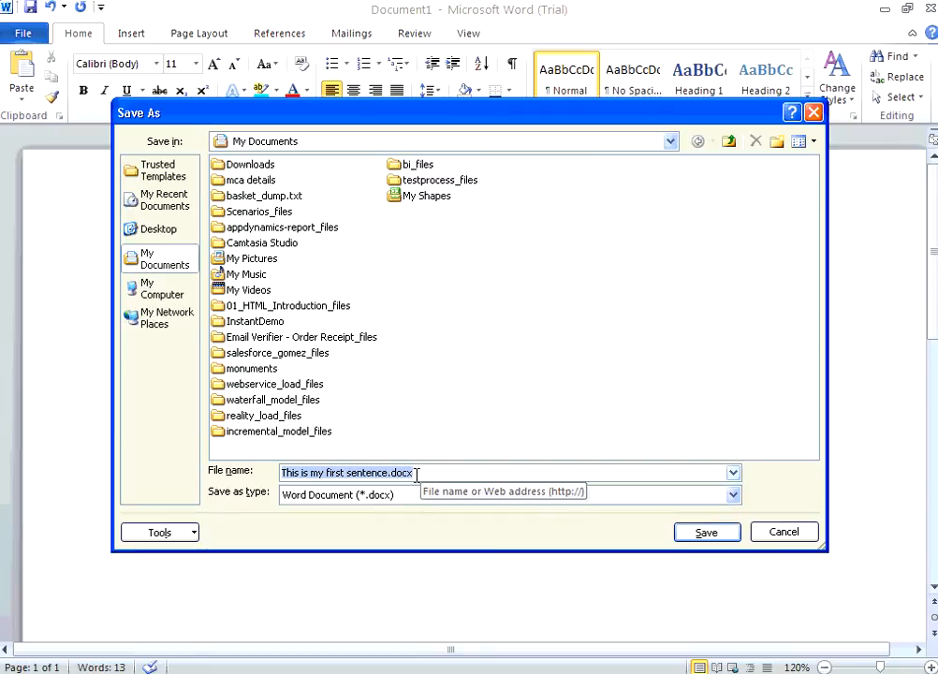
{"action": "left_click", "coordinate": [460, 470]}
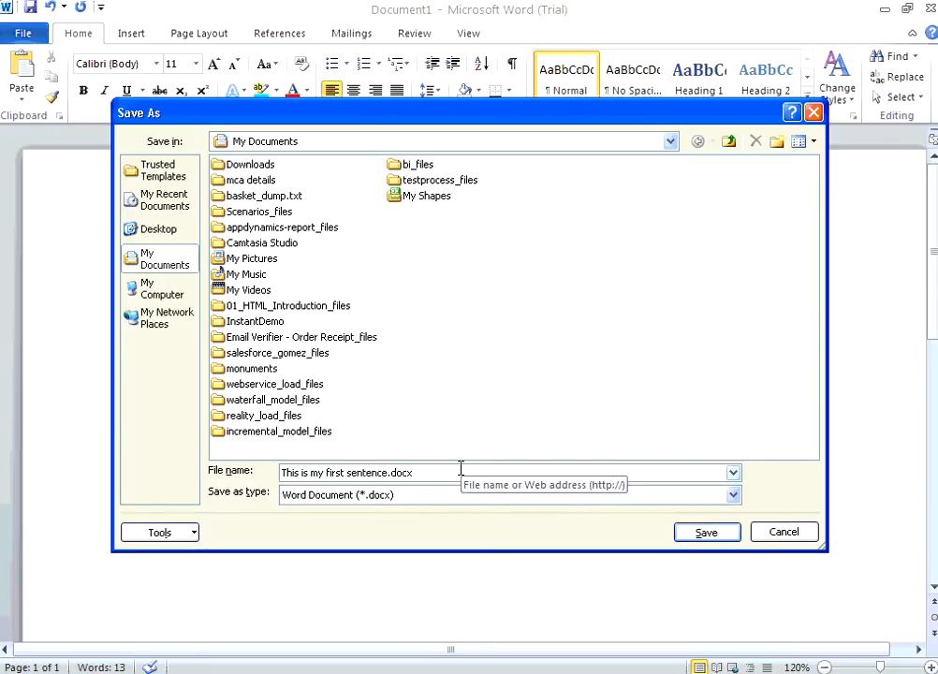
{"action": "key", "text": "Home"}
{"action": "key", "text": "shift+Right"}
{"action": "key", "text": "shift+Right"}
{"action": "key", "text": "shift+Right"}
{"action": "key", "text": "shift+Right"}
{"action": "key", "text": "shift+Right"}
{"action": "key", "text": "shift+Right"}
{"action": "key", "text": "shift+Right"}
{"action": "key", "text": "shift+Right"}
{"action": "key", "text": "shift+Right"}
{"action": "key", "text": "shift+Right"}
{"action": "key", "text": "shift+Right"}
{"action": "key", "text": "shift+Right"}
{"action": "key", "text": "shift+Right"}
{"action": "key", "text": "shift+Right"}
{"action": "key", "text": "shift+Right"}
{"action": "key", "text": "shift+Right"}
{"action": "key", "text": "shift+Right"}
{"action": "key", "text": "shift+Right"}
{"action": "key", "text": "shift+Right"}
{"action": "key", "text": "shift+Right"}
{"action": "key", "text": "shift+Right"}
{"action": "key", "text": "shift+Right"}
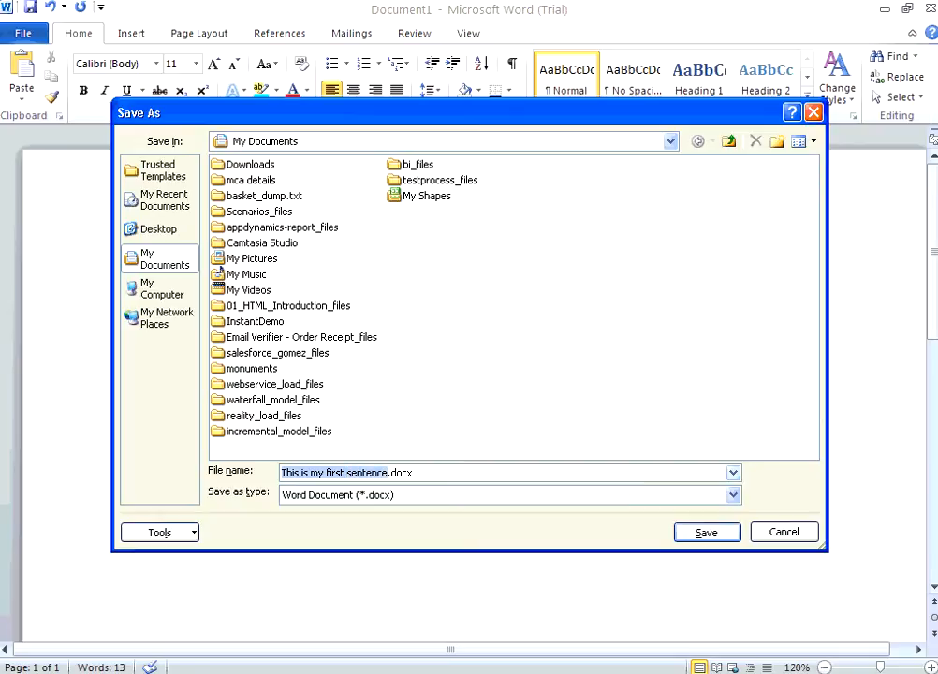
{"action": "type", "text": "mydoc1"}
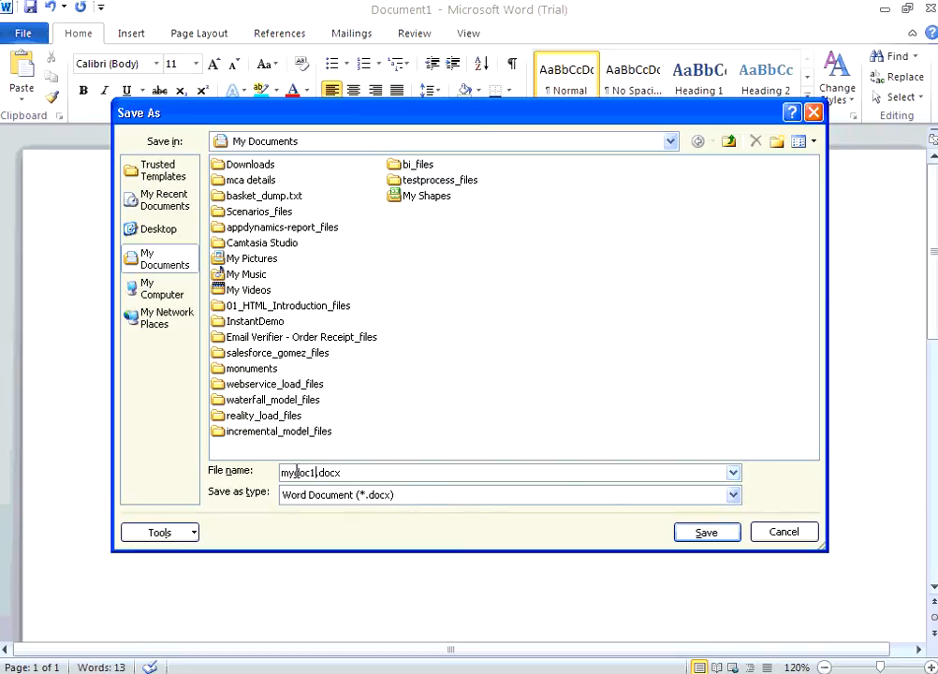
{"action": "left_click", "coordinate": [705, 536]}
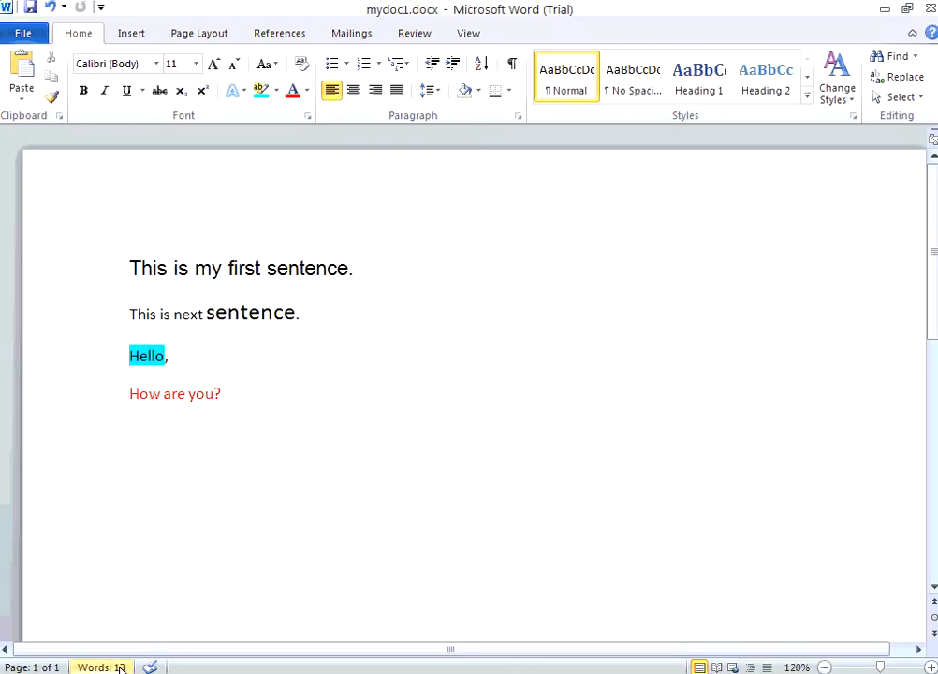
{"action": "left_click", "coordinate": [228, 393]}
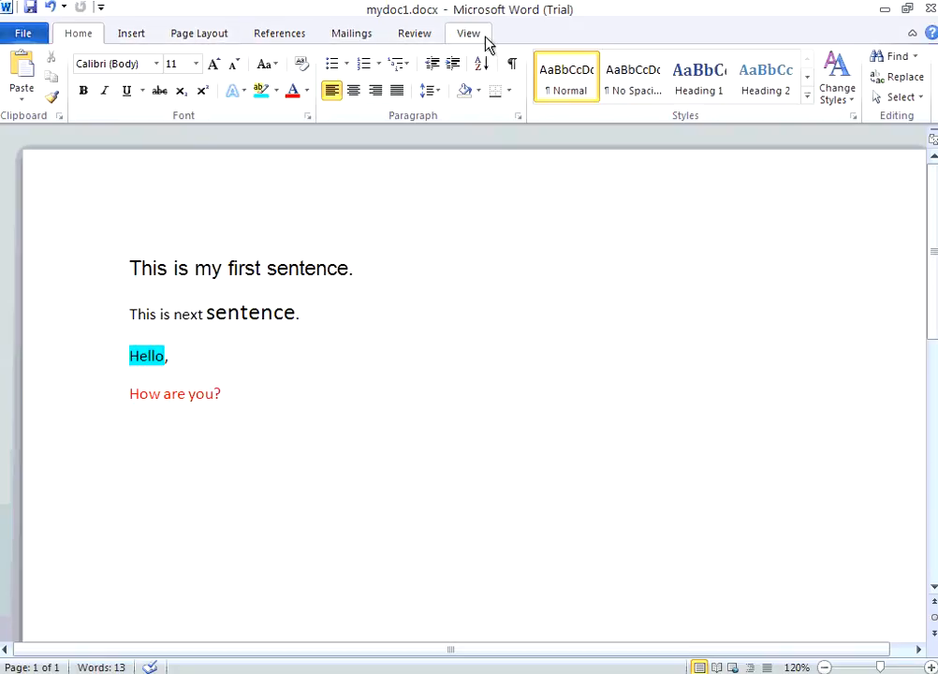
{"action": "left_click", "coordinate": [130, 35]}
{"action": "left_click", "coordinate": [194, 38]}
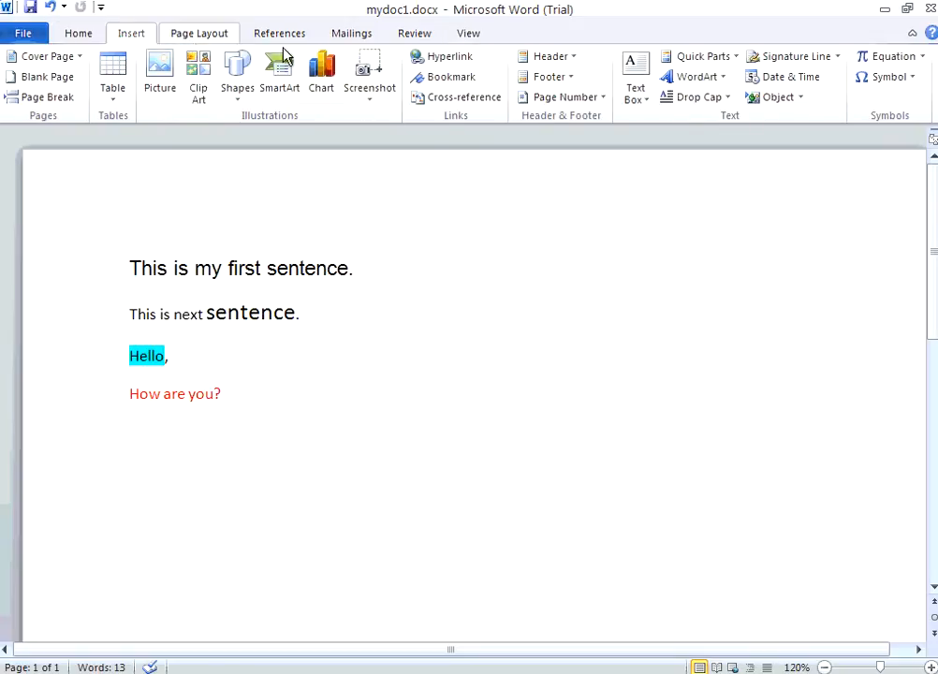
{"action": "left_click", "coordinate": [281, 35]}
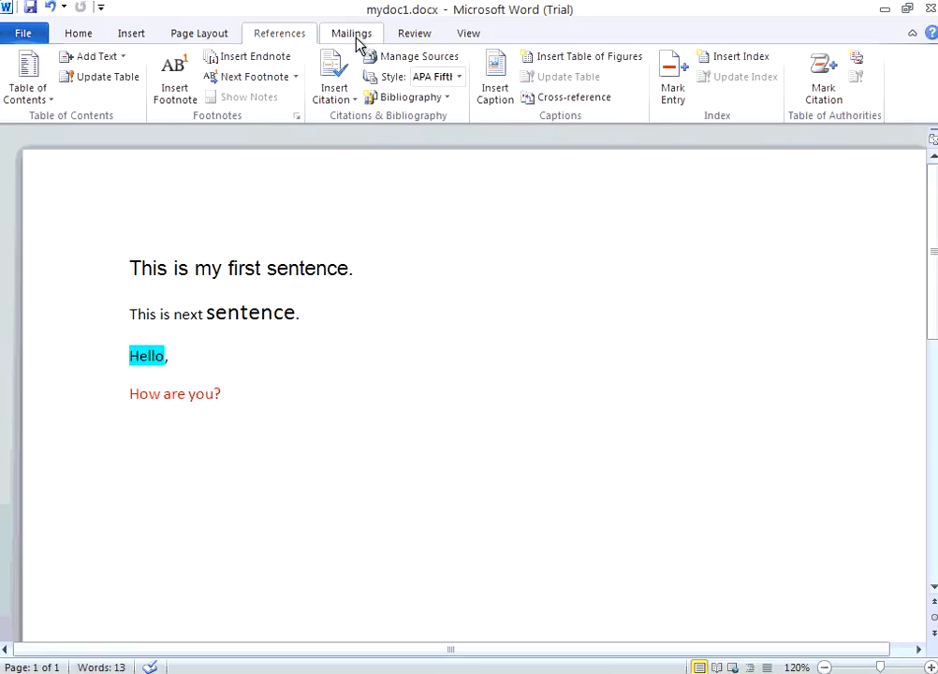
{"action": "left_click", "coordinate": [80, 36]}
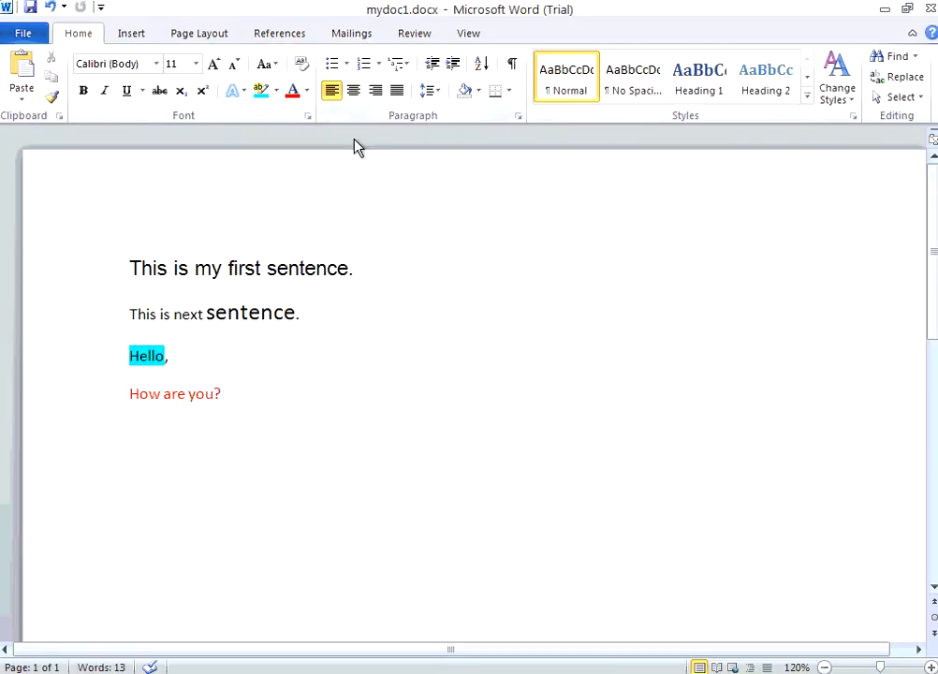
{"action": "key", "text": "ctrl+End"}
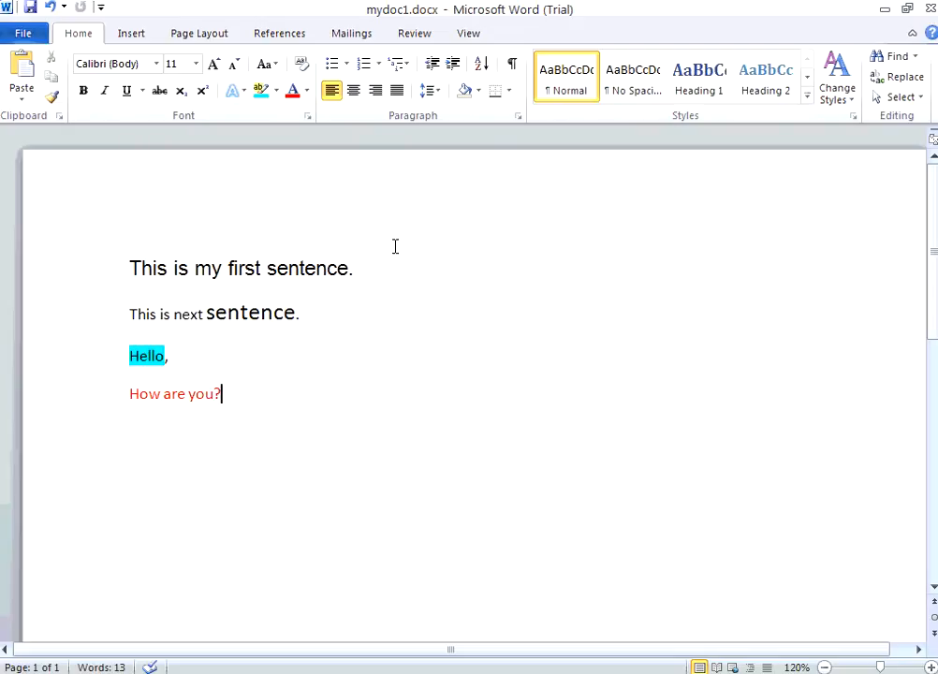